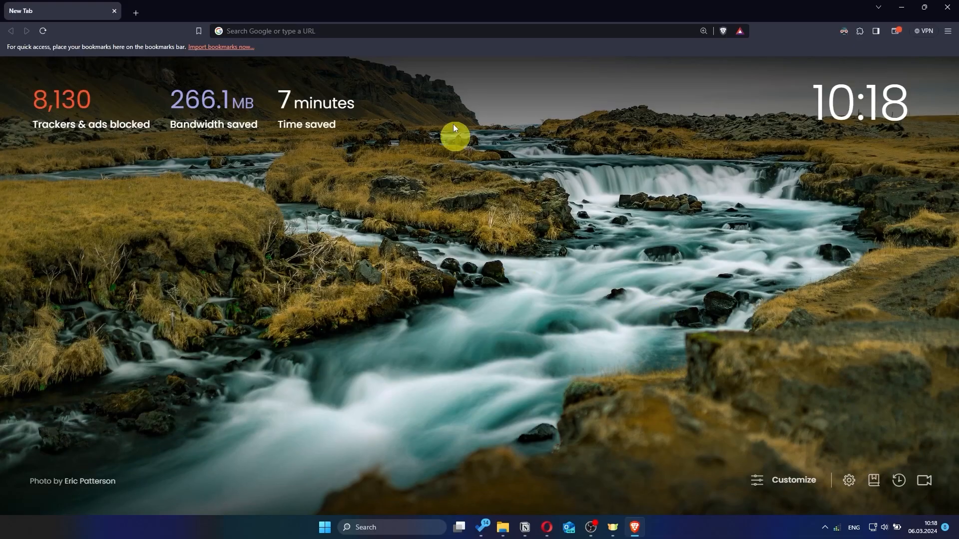
Step: Load asusrouter.com in Brave to reach the RT-AC1200 V2 Sign In page
left_click(439, 33)
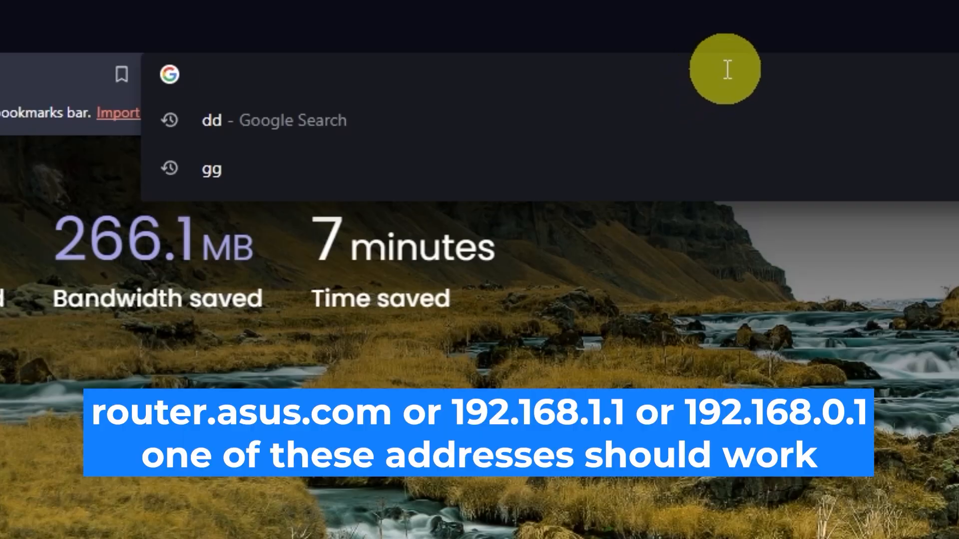
type("asus")
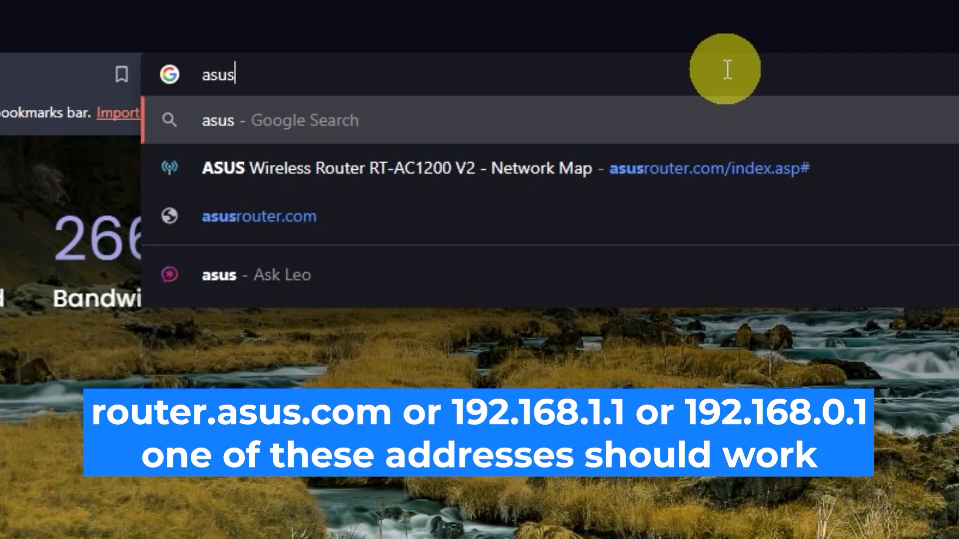
type("router.")
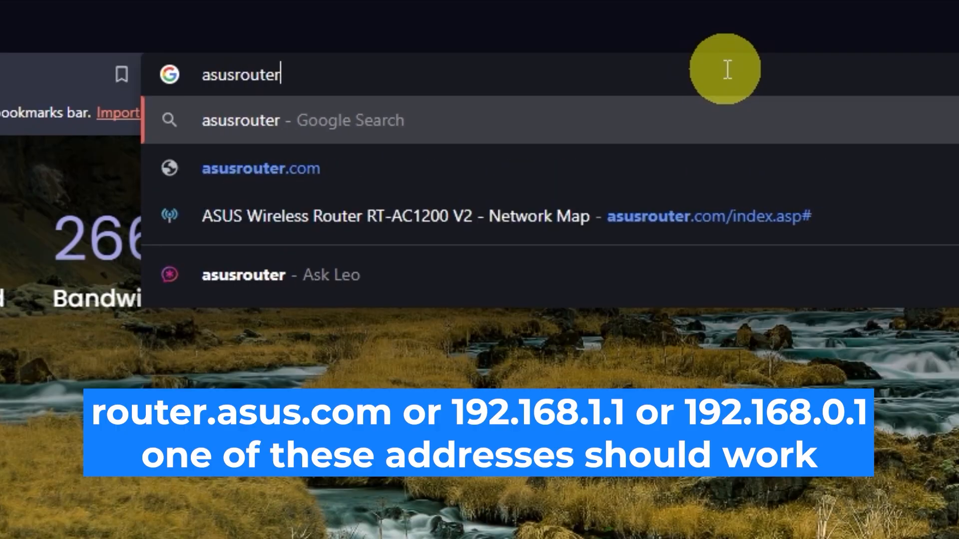
type("com")
key("Return")
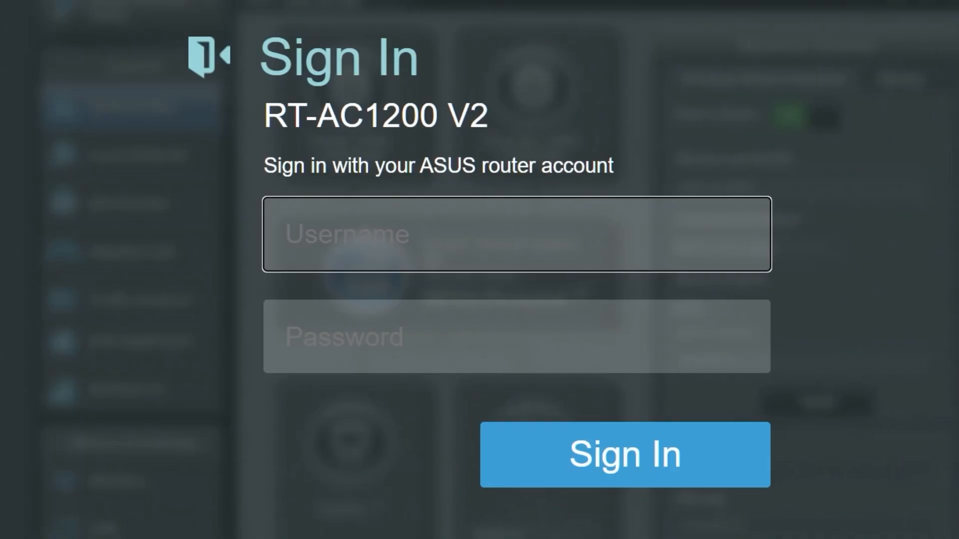
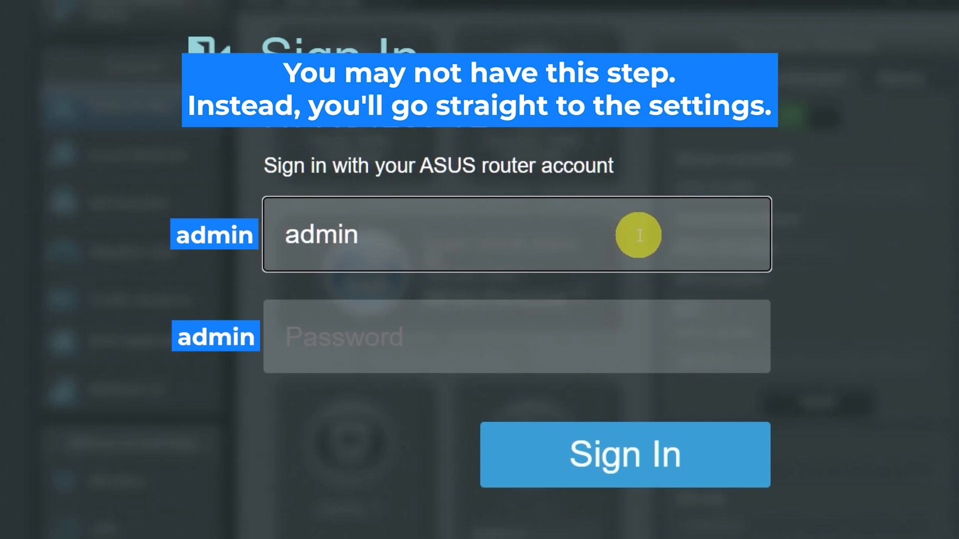
Step: Try signing in with the factory default admin credentials, retrying after the page times out
left_click(599, 338)
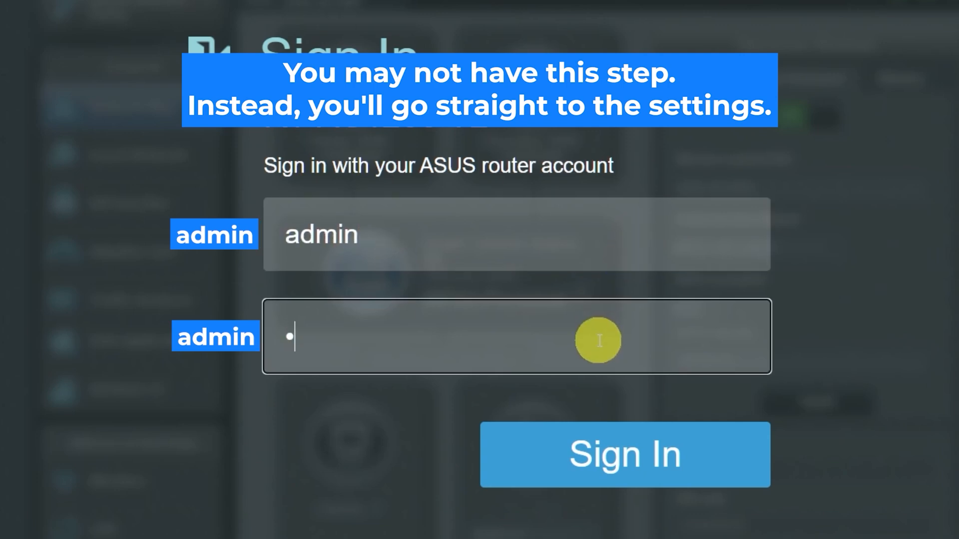
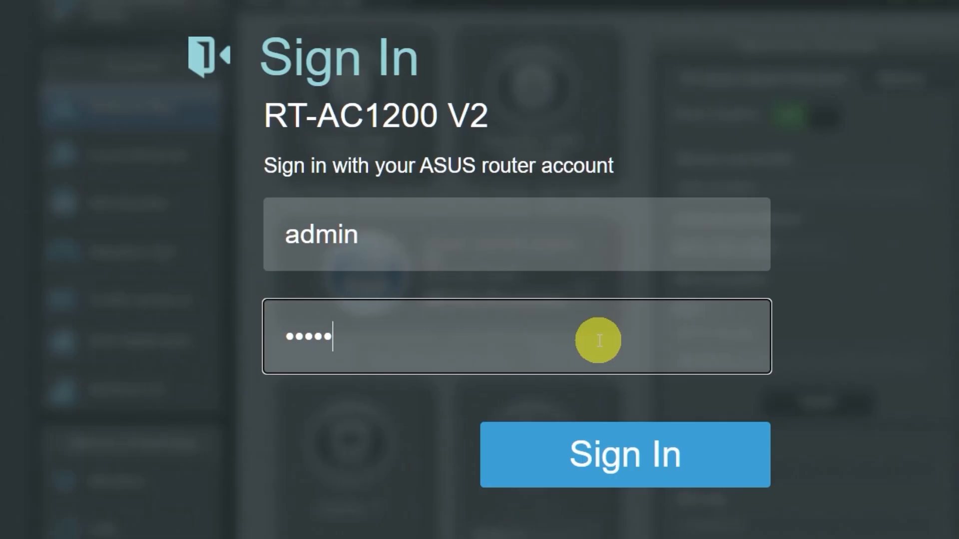
left_click(615, 453)
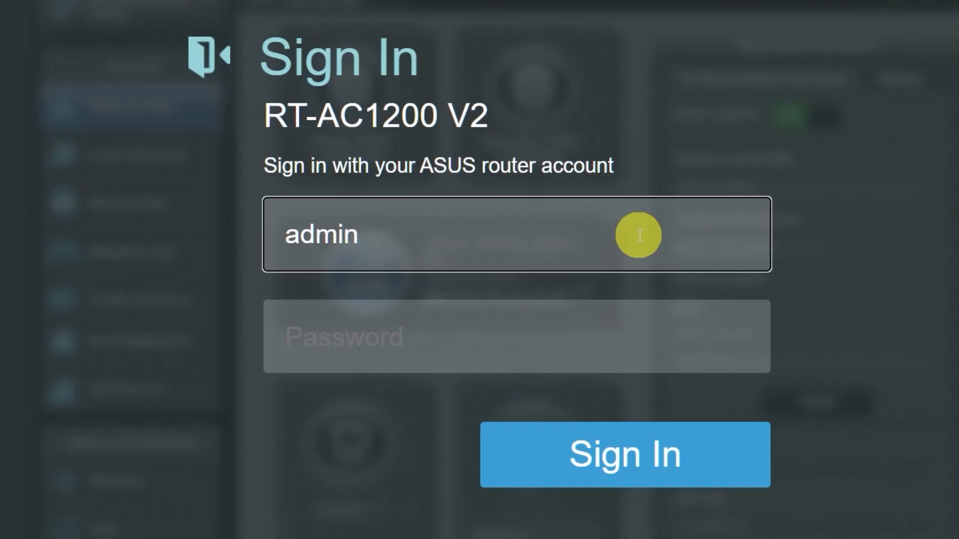
left_click(598, 338)
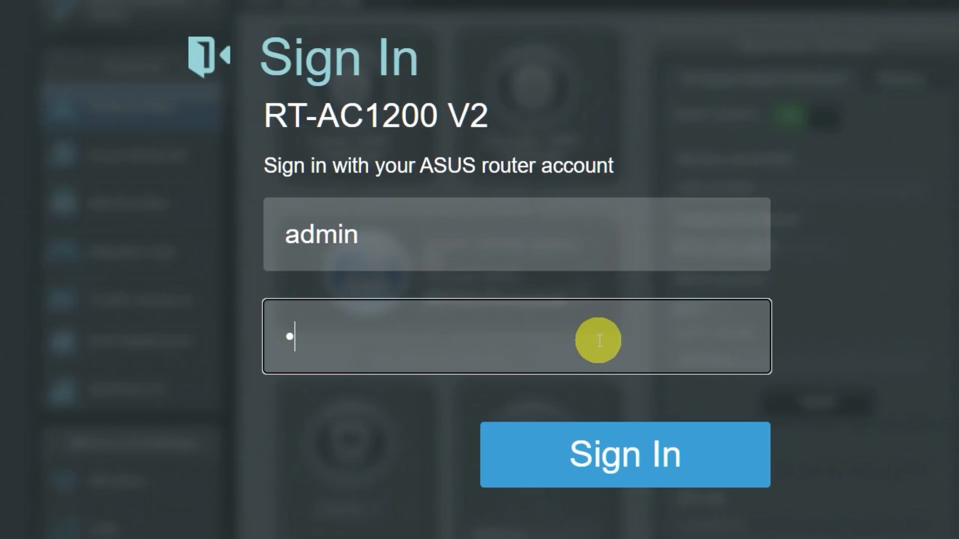
left_click(613, 449)
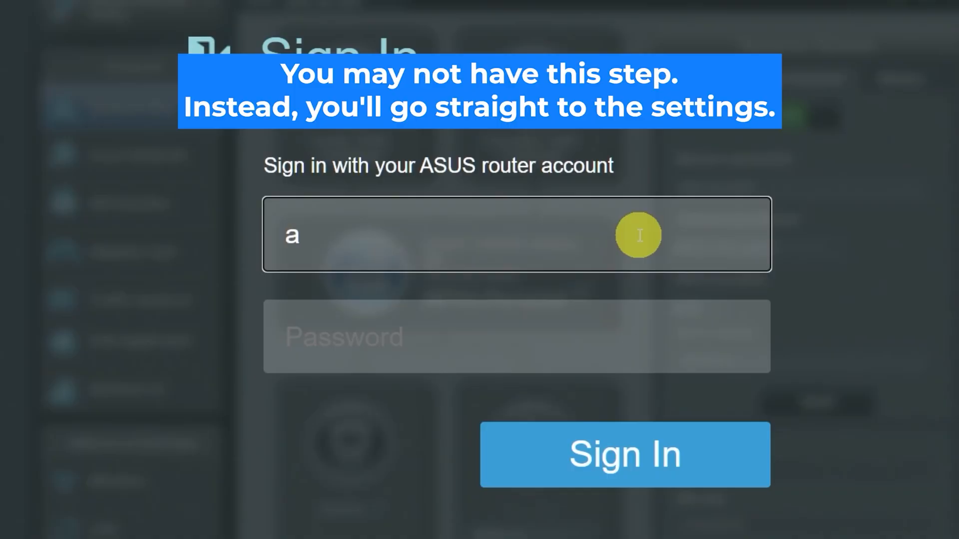
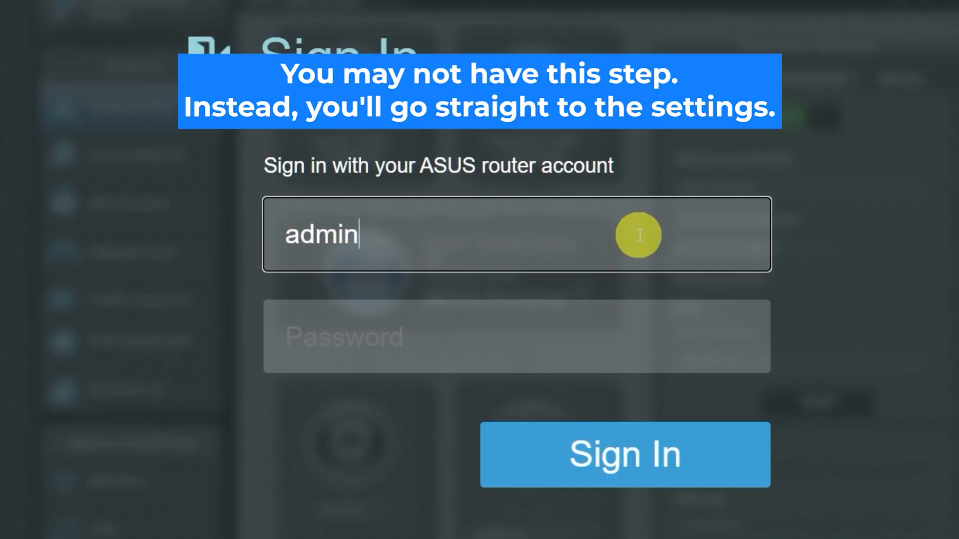
Step: Sign in with the default admin login to reach the Change router login password page
left_click(599, 341)
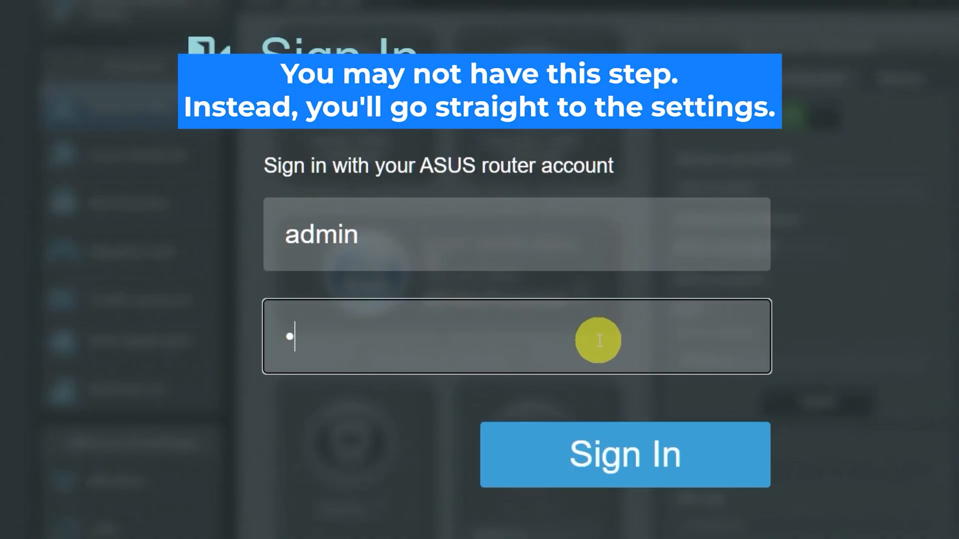
left_click(612, 452)
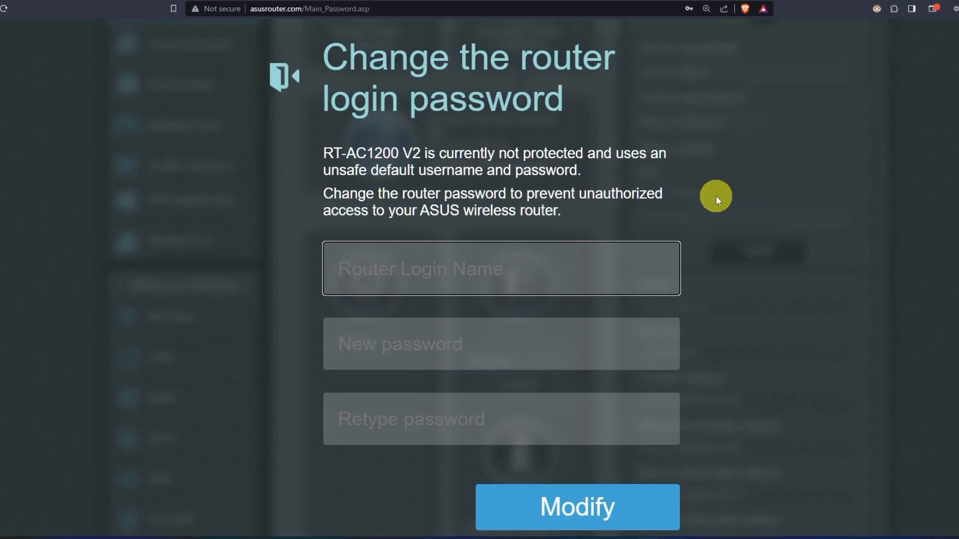
Step: Enter a new router login name and password, retype the password, and save with Modify
type("asus")
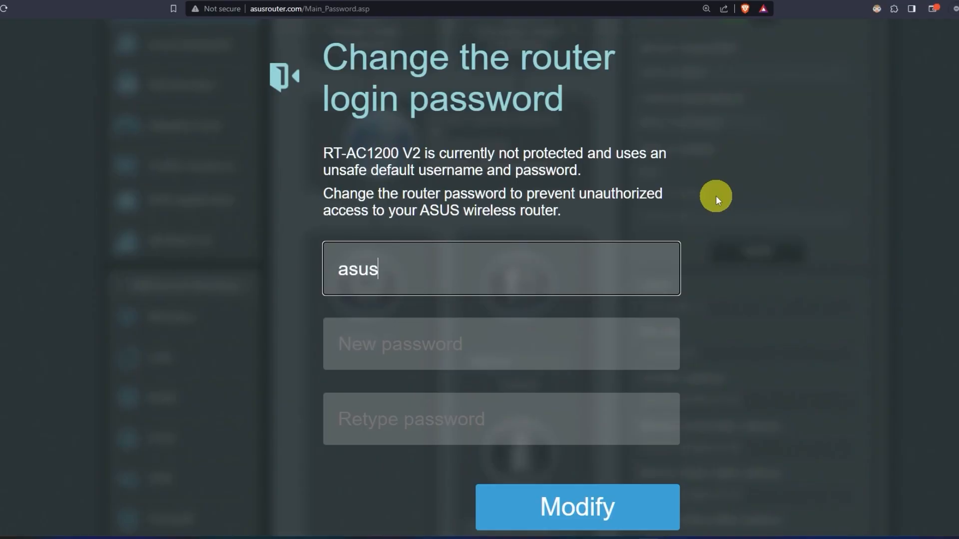
left_click(521, 342)
type("••••••••••")
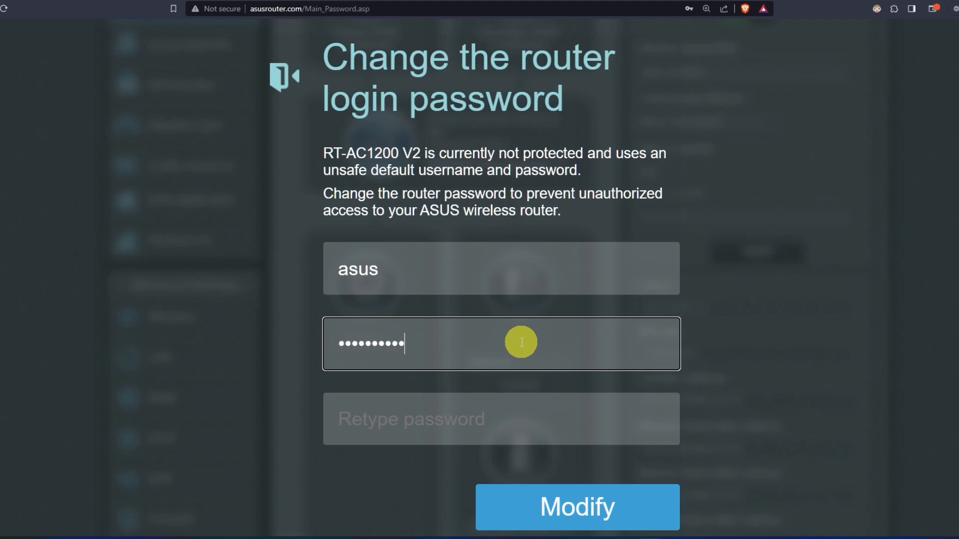
left_click(517, 425)
type("••••••••••")
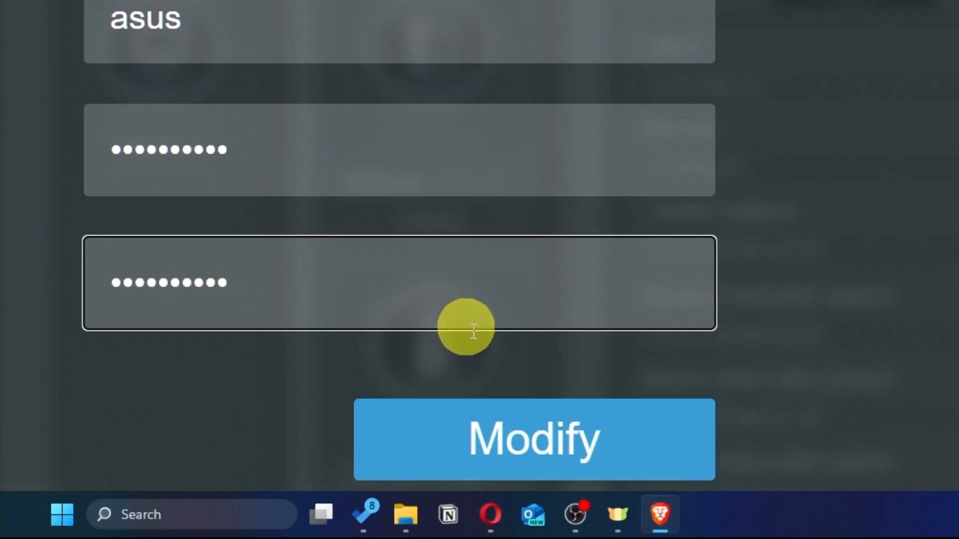
left_click(614, 451)
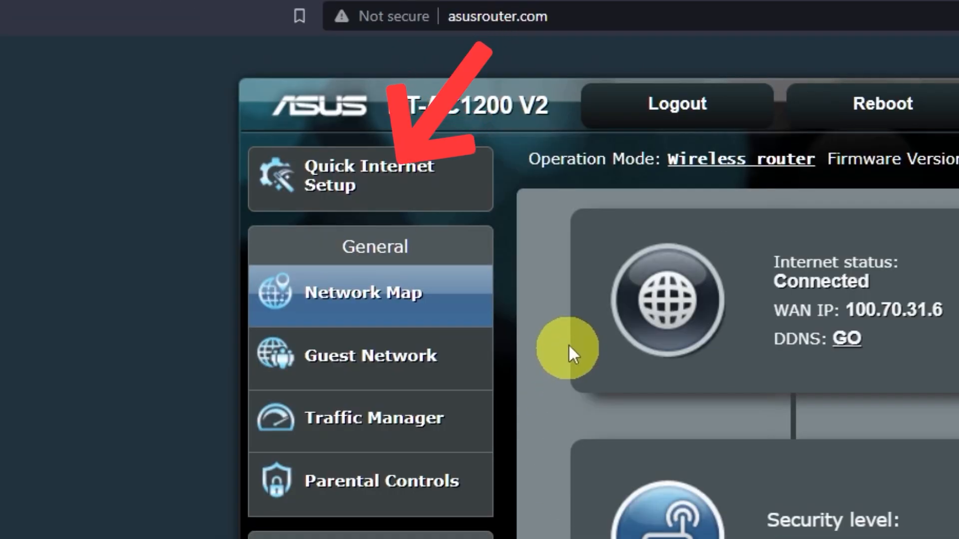
Step: Start Quick Internet Setup, view both band passwords, and drop the previous wireless security settings
left_click(421, 198)
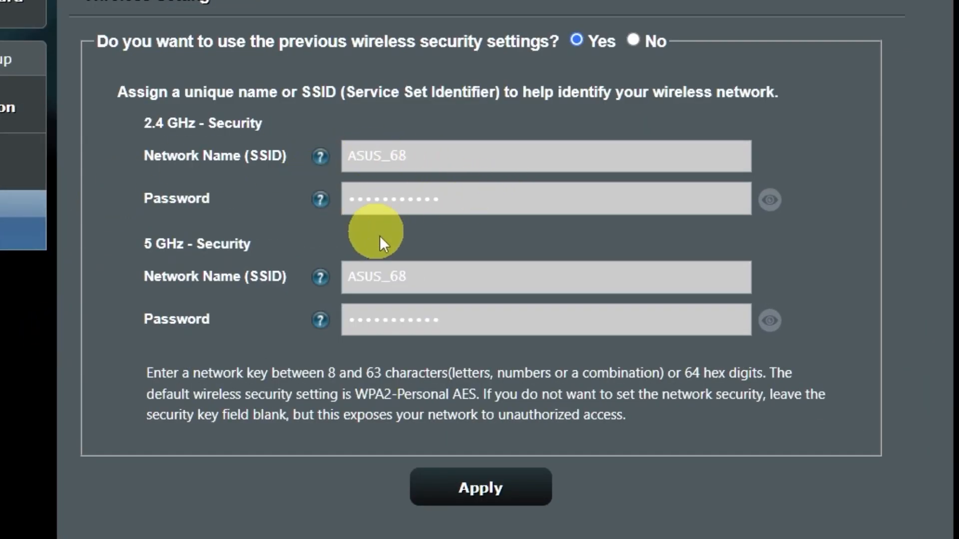
left_click(777, 322)
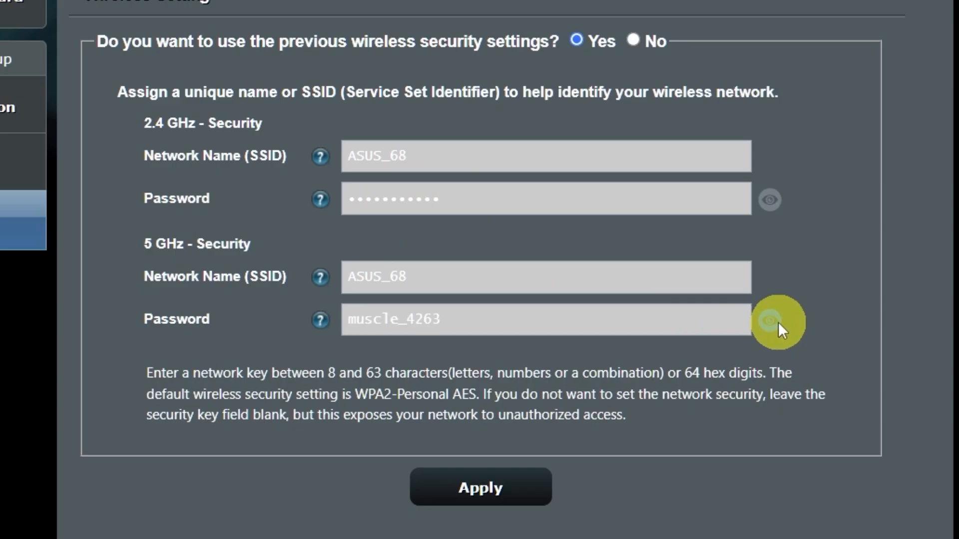
left_click(770, 203)
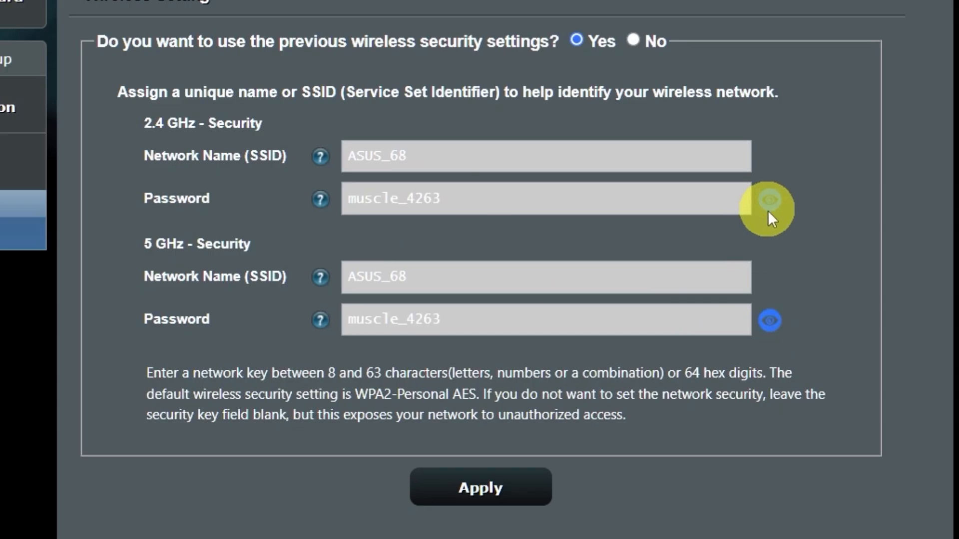
left_click(635, 41)
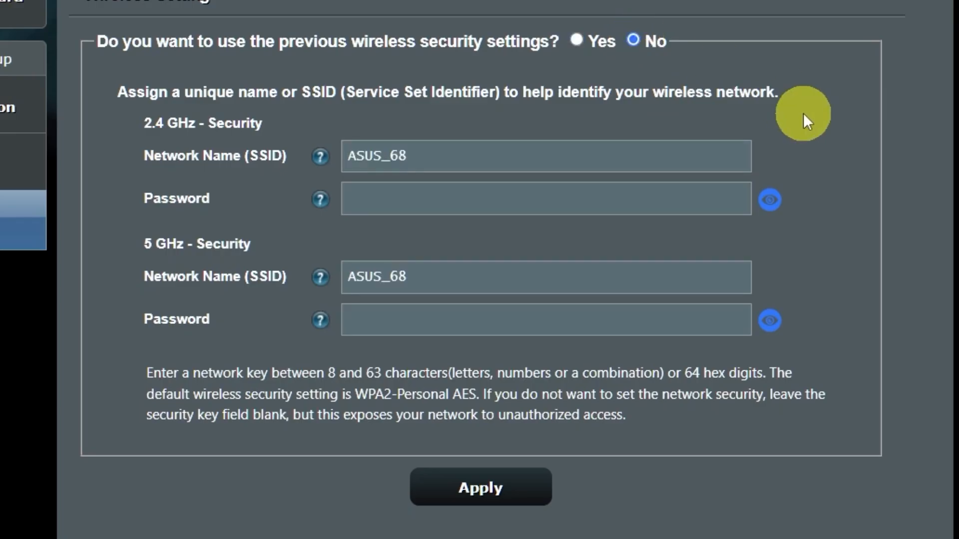
Step: Give ASUS_68 a simple numeric Wi-Fi password, accept the weak-password warning, and complete setup
left_click(572, 202)
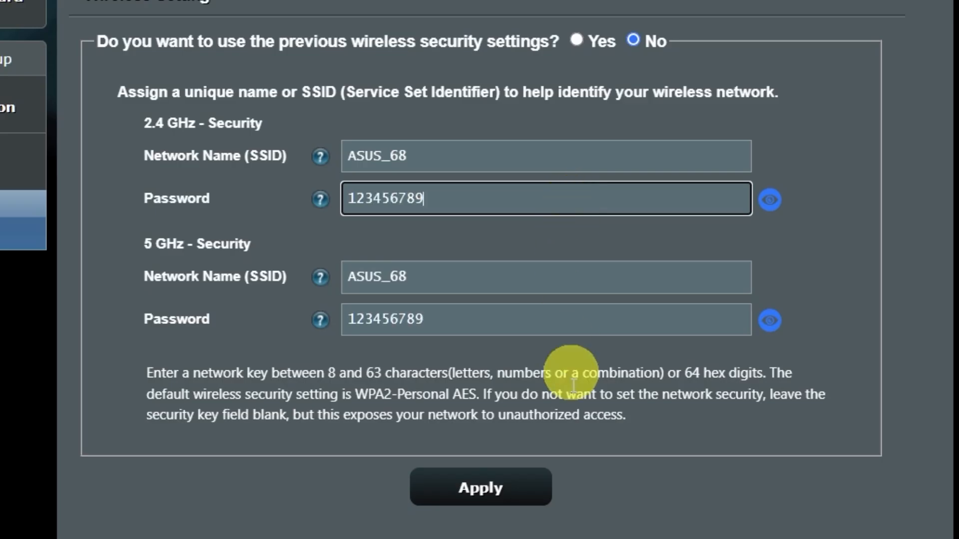
left_click(502, 491)
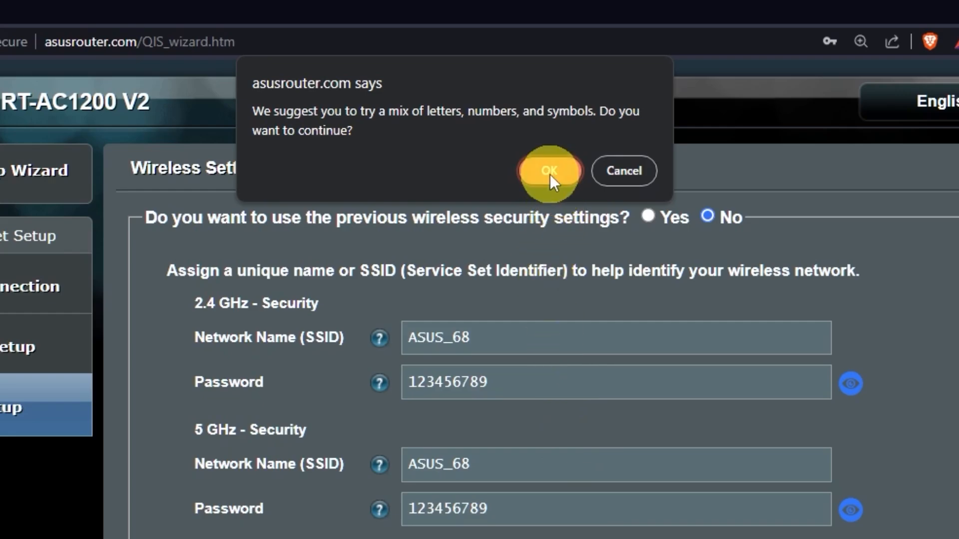
left_click(565, 172)
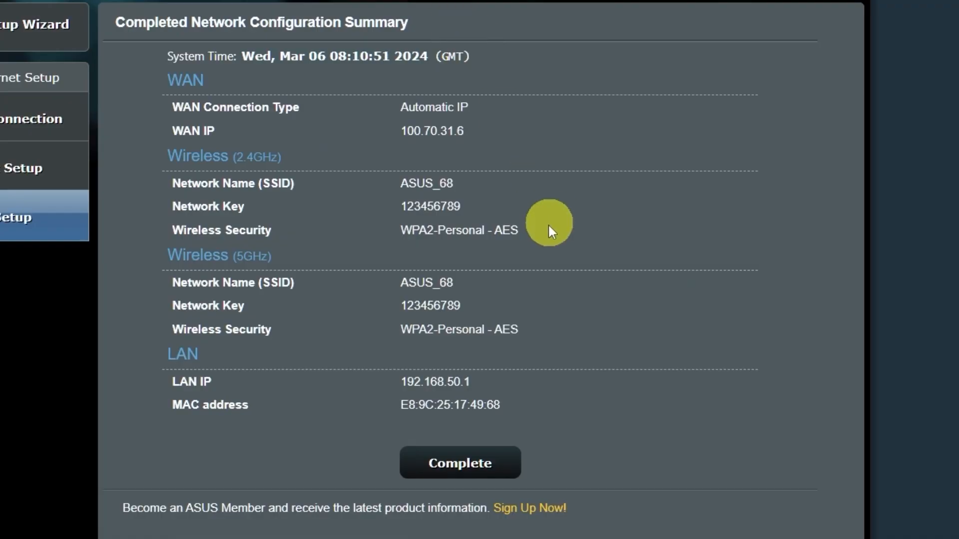
left_click(477, 459)
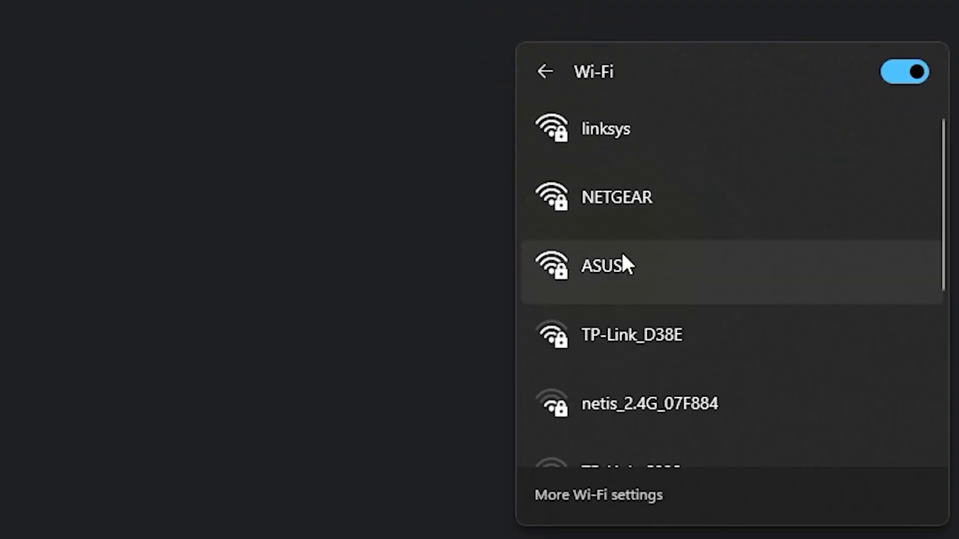
Step: Connect the PC to the ASUS Wi-Fi network using its new security key
left_click(625, 263)
left_click(783, 364)
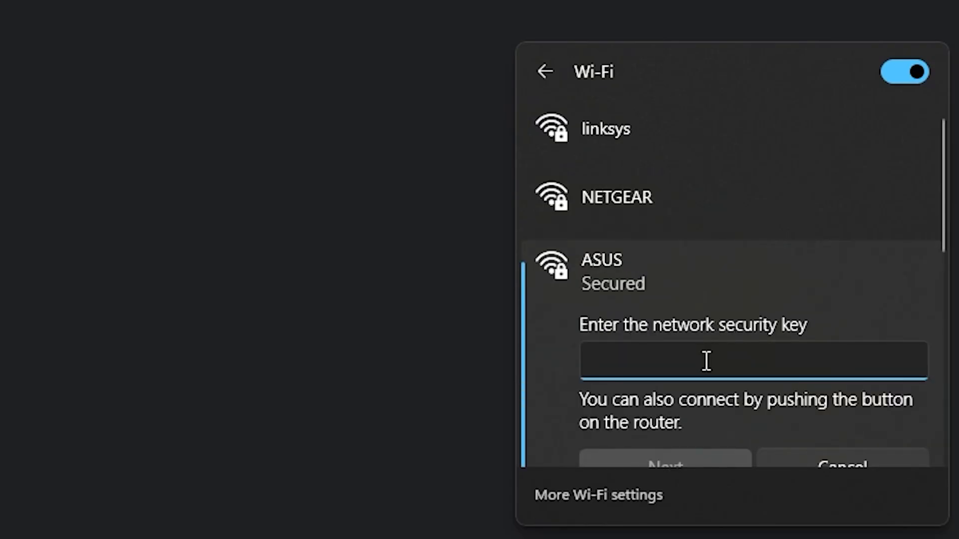
type("•••••••••")
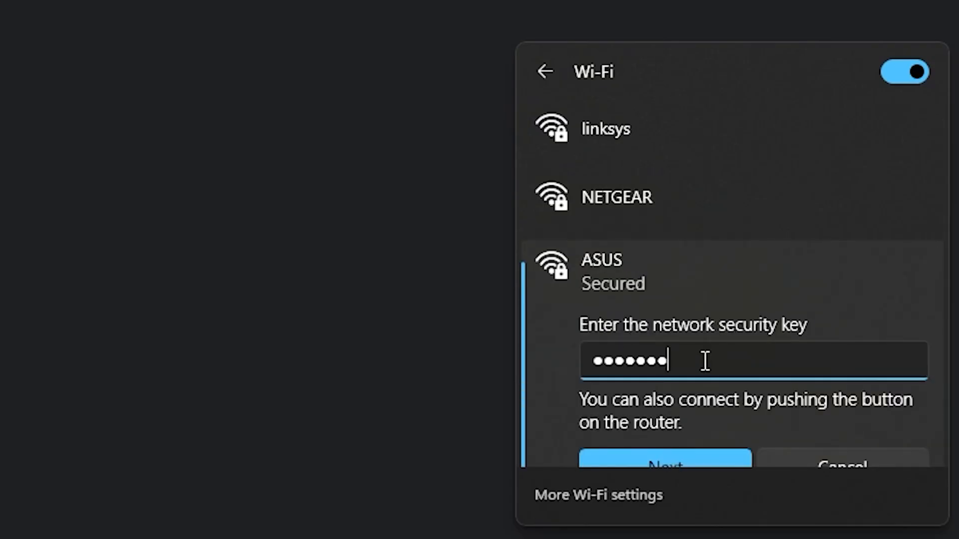
left_click(684, 456)
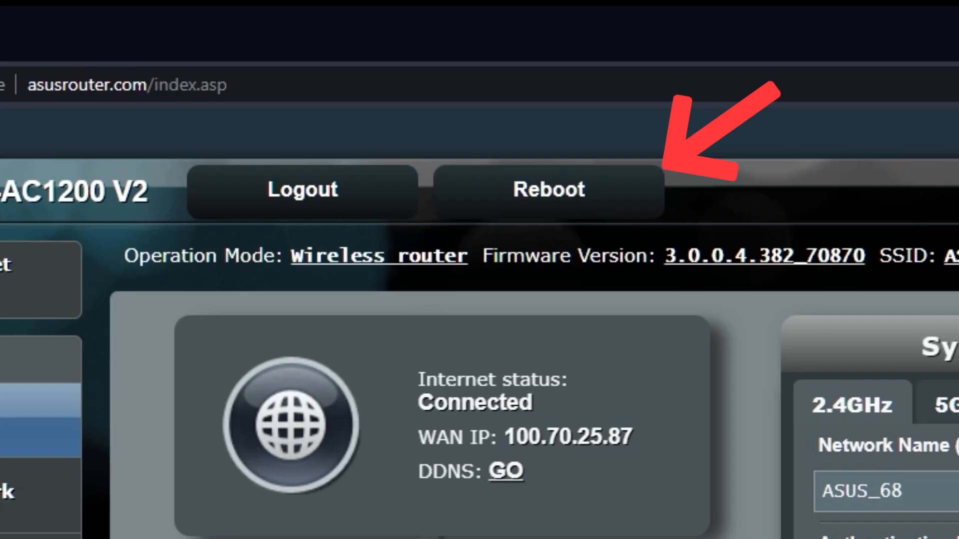
Step: Reboot the router and confirm the restart
left_click(584, 200)
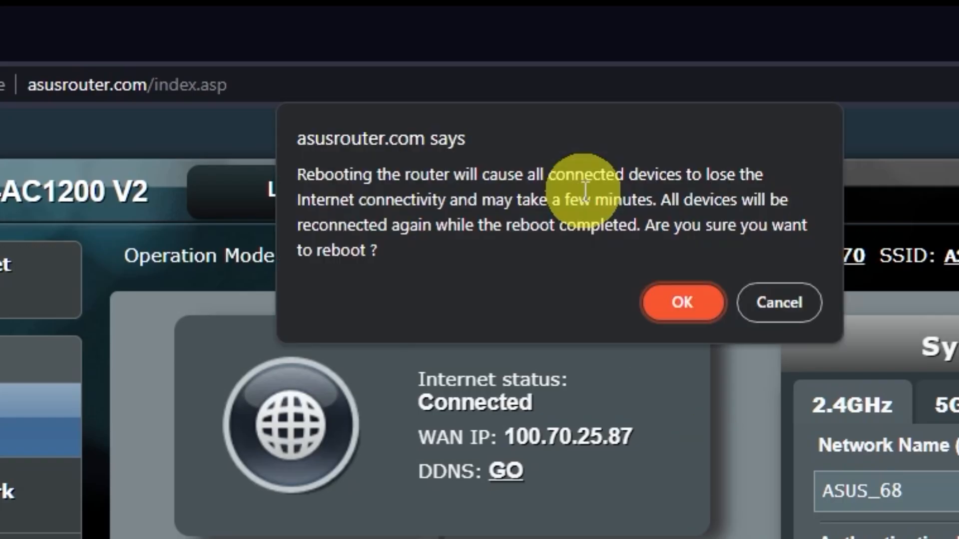
left_click(686, 305)
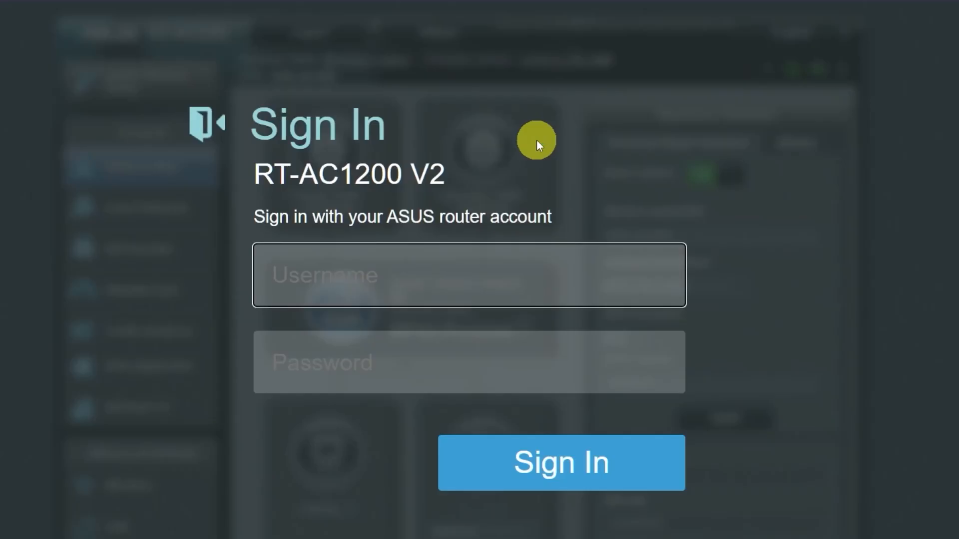
Step: Search for gg in a new tab to test internet access
left_click(254, 12)
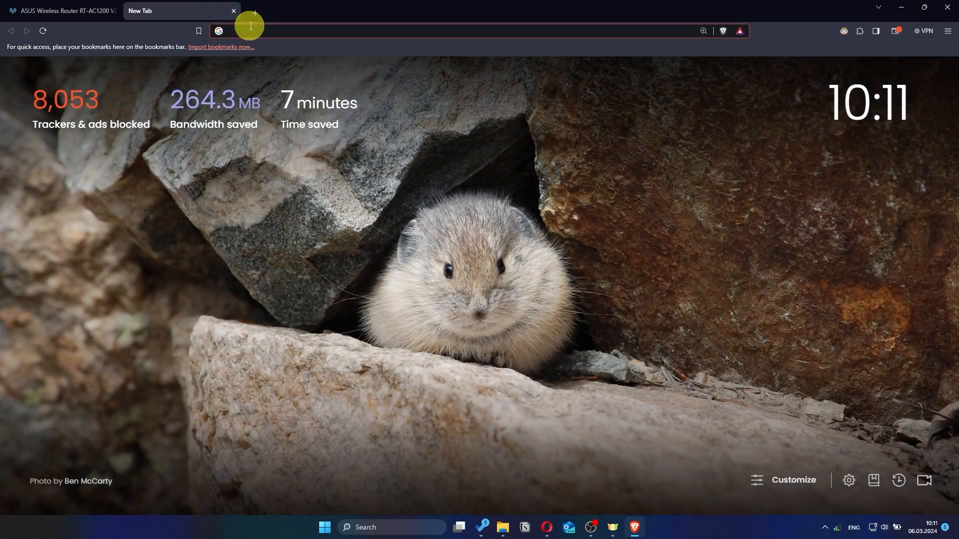
type("gg")
key("Return")
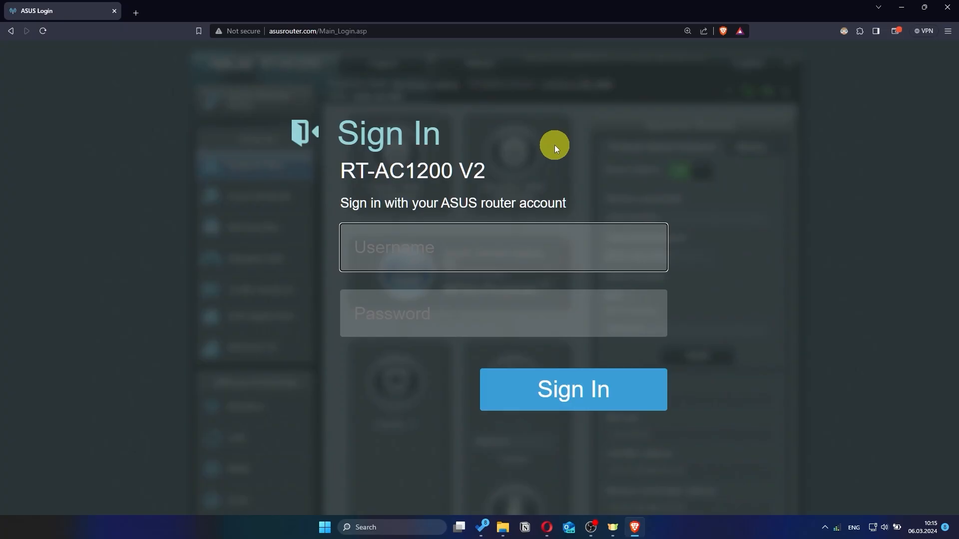
Step: Sign in to the router with the new admin username and password
type("asu")
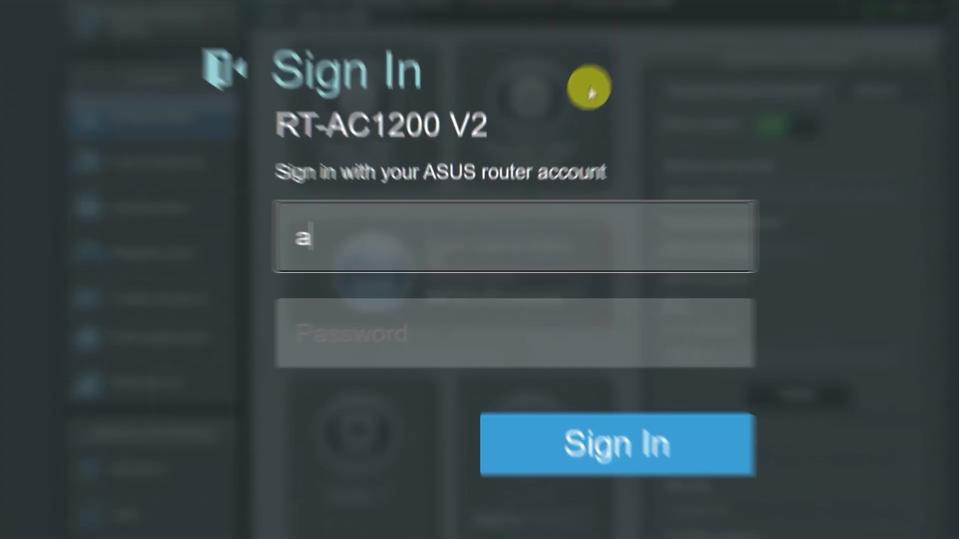
type("s")
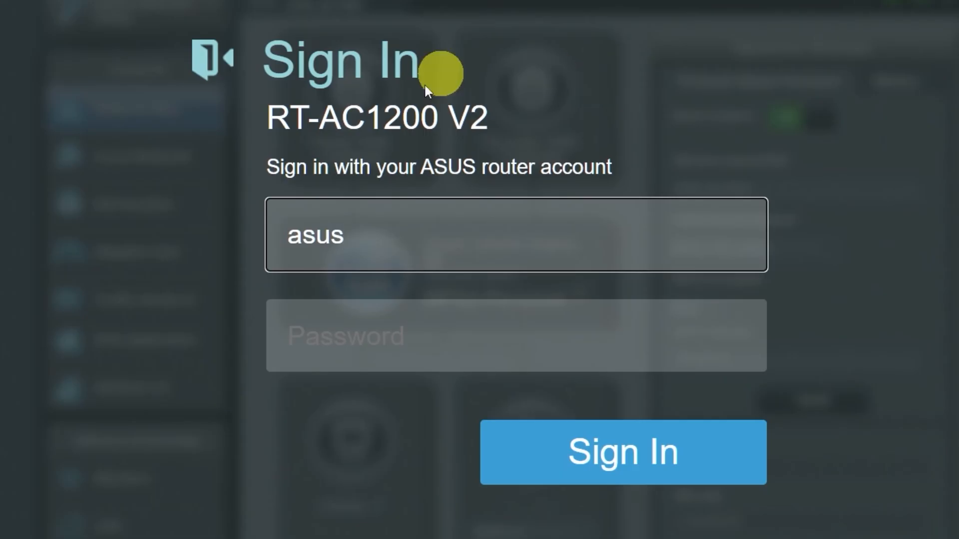
left_click(510, 338)
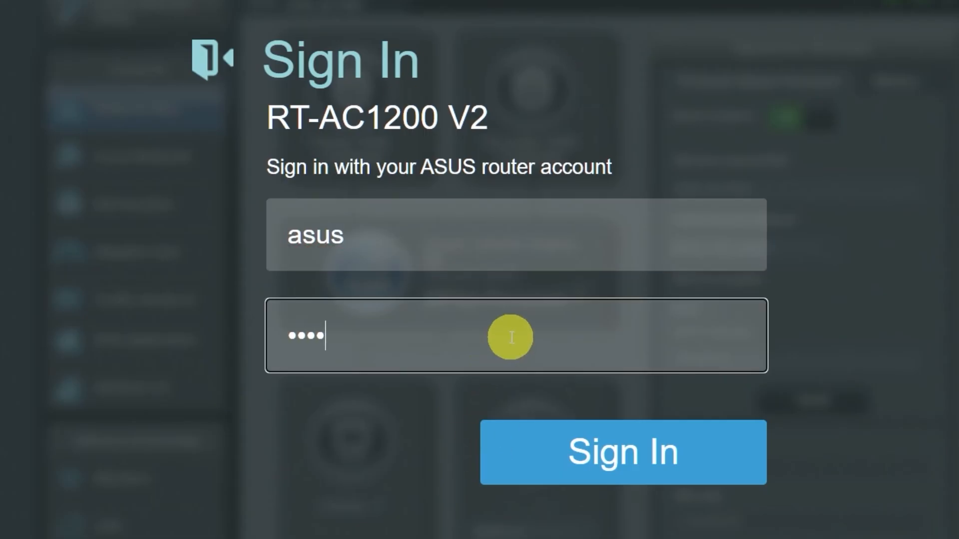
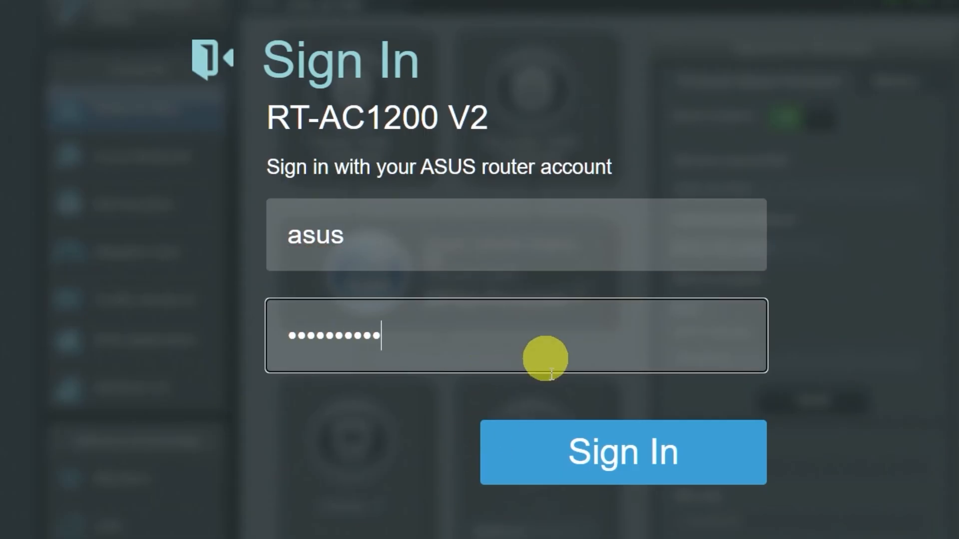
left_click(605, 456)
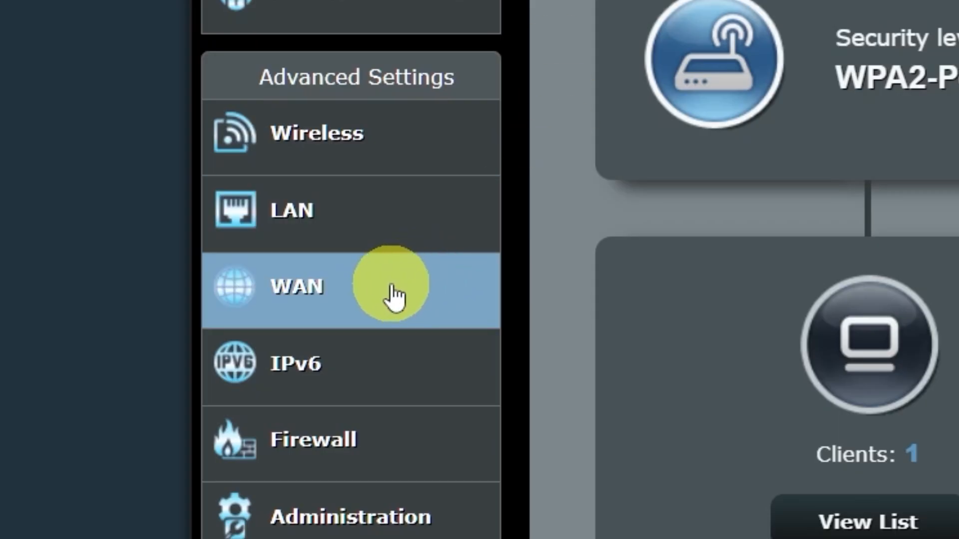
Step: In WAN settings, use MAC Clone under Special Requirement from ISP and apply it
left_click(394, 296)
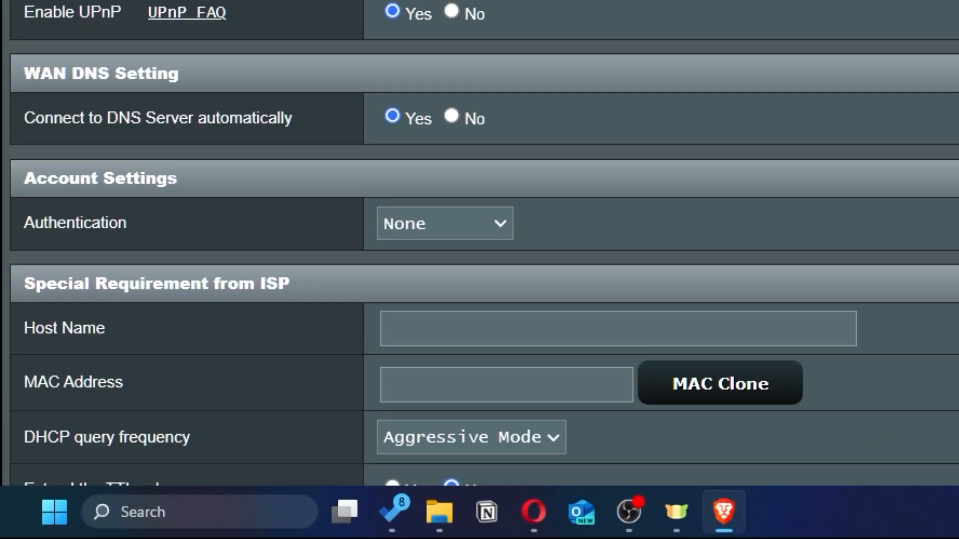
scroll(663, 187, "down", 5)
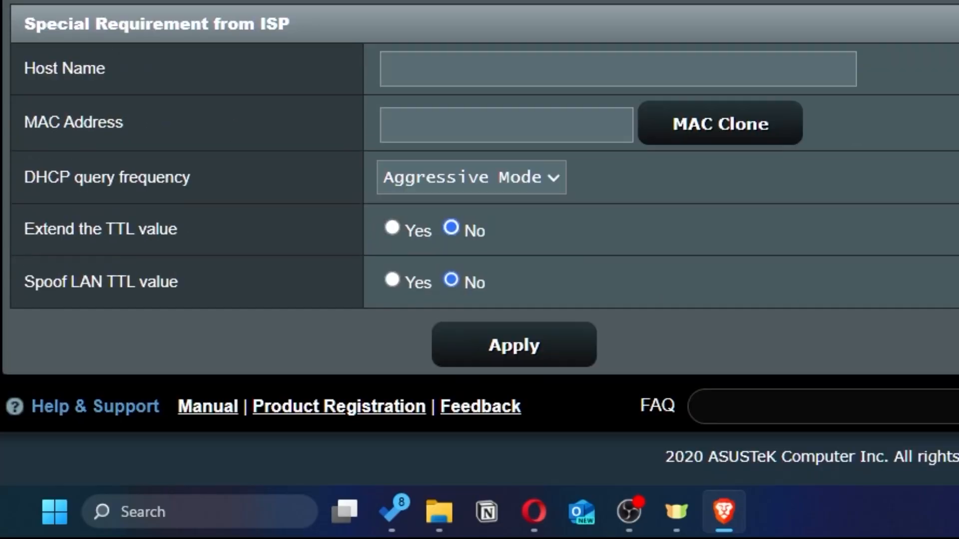
left_click(779, 140)
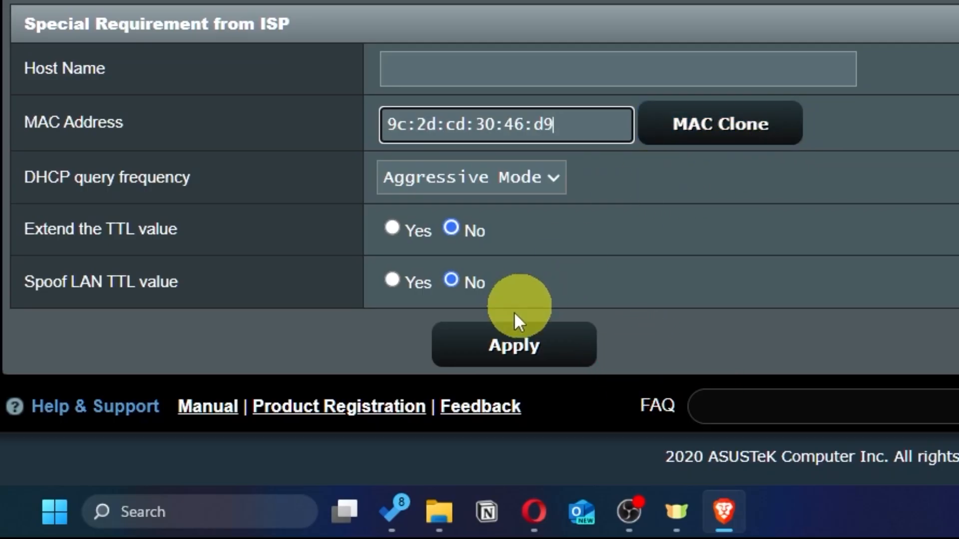
left_click(552, 354)
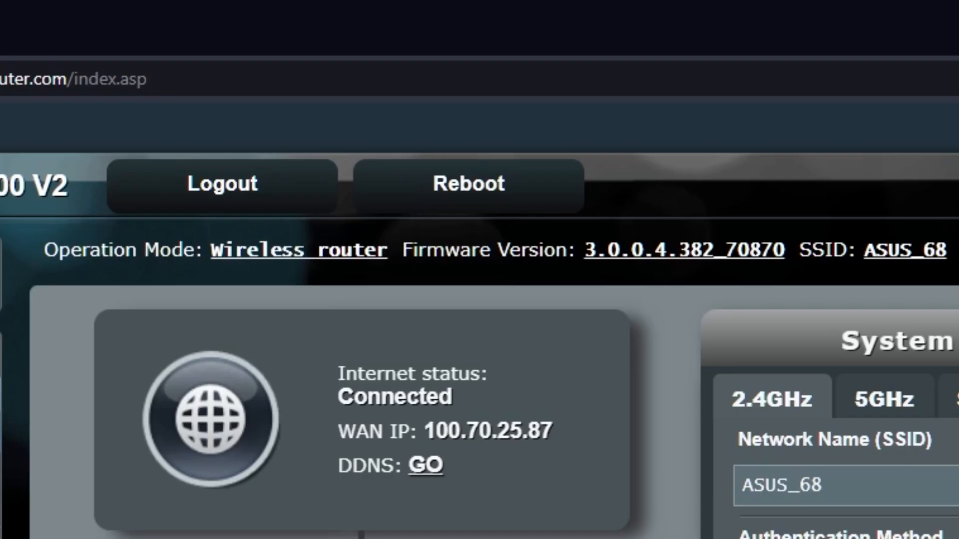
Step: Reboot the router again, then search gg in a new Brave tab to confirm connectivity
left_click(504, 184)
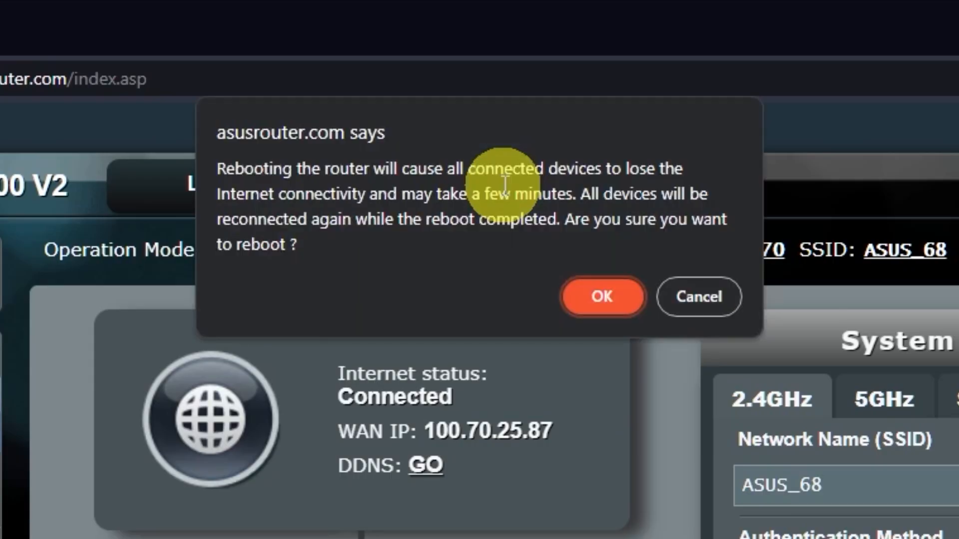
left_click(606, 300)
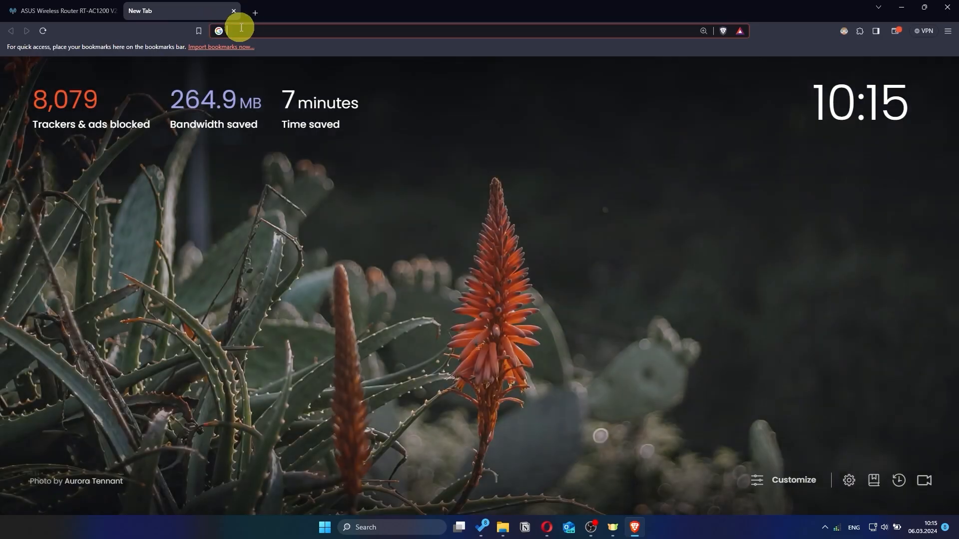
left_click(259, 26)
type("gg")
key("Return")
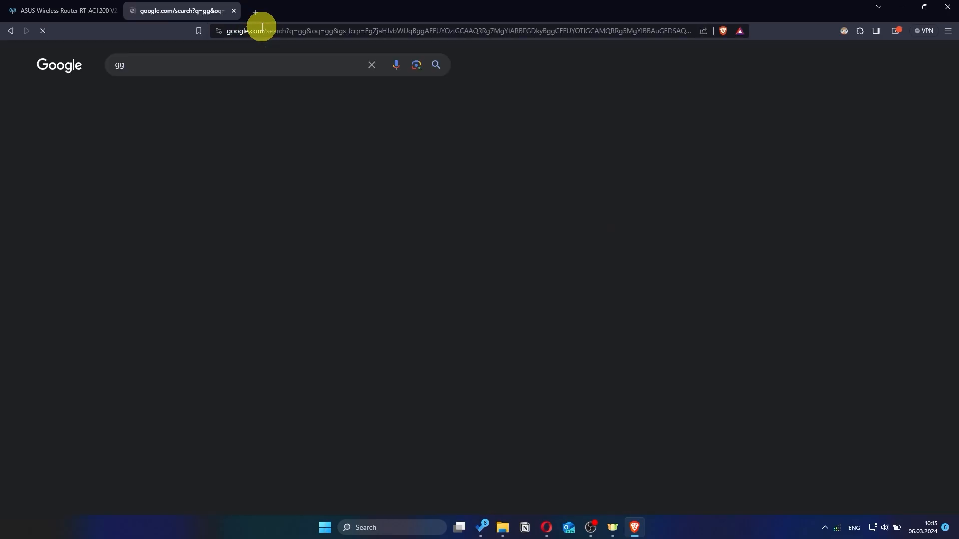